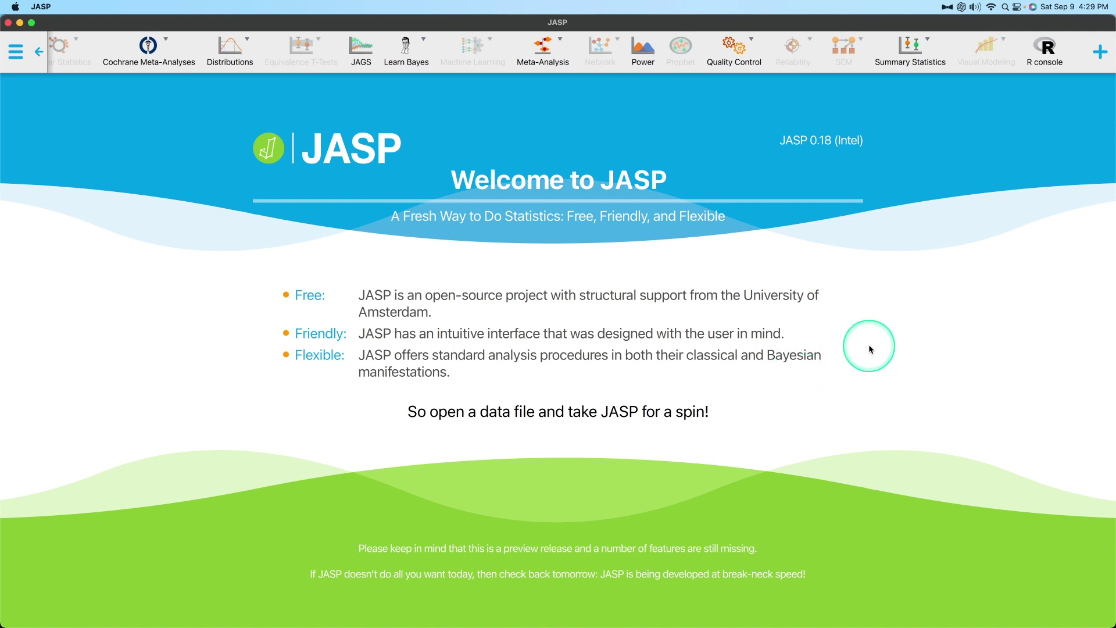
# Enable the Learn Stats module from the list of available modules.
pyautogui.click(1100, 52)
pyautogui.click(945, 343)
# Close the module list, scroll along the ribbon, and briefly view the Learn Bayes analyses.
pyautogui.click(867, 436)
pyautogui.hscroll(1, 526, 64)
pyautogui.hscroll(3, 526, 64)
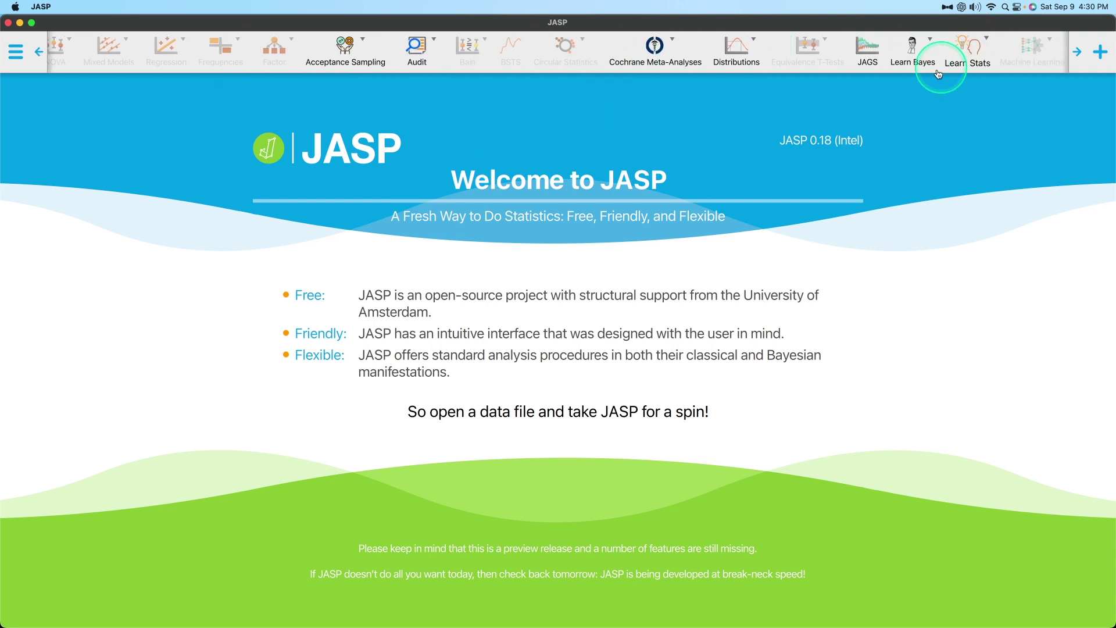
pyautogui.hscroll(-5, 336, 62)
pyautogui.hscroll(20, 524, 55)
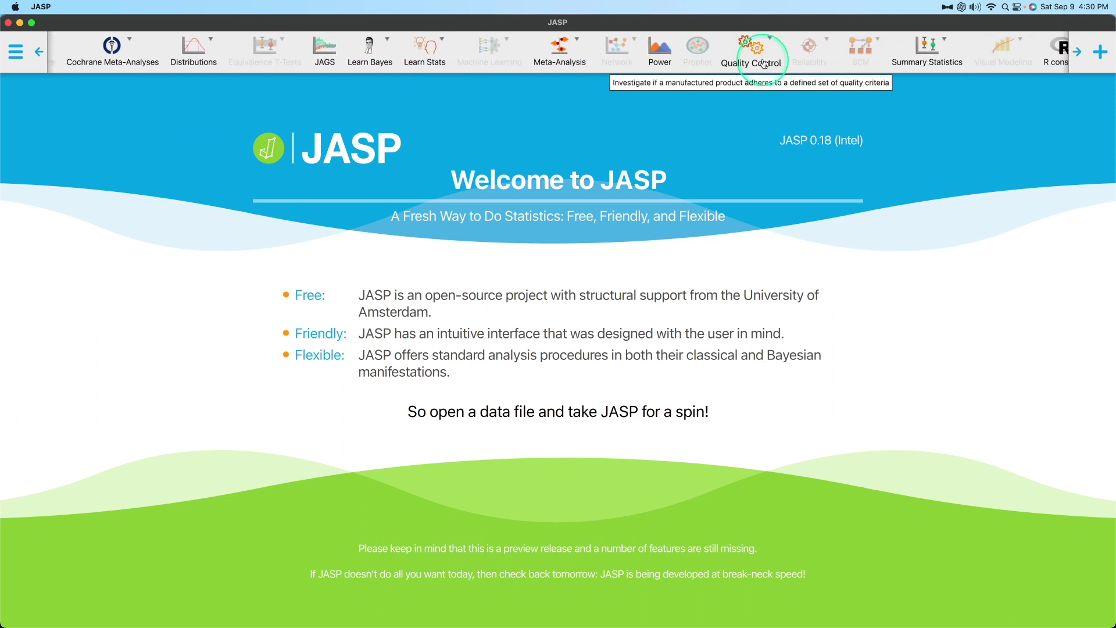
pyautogui.hscroll(-4, 762, 64)
pyautogui.hscroll(-1, 757, 68)
pyautogui.click(546, 53)
pyautogui.click(605, 48)
# Show the Learn Stats dropdown with its available analyses.
pyautogui.click(612, 56)
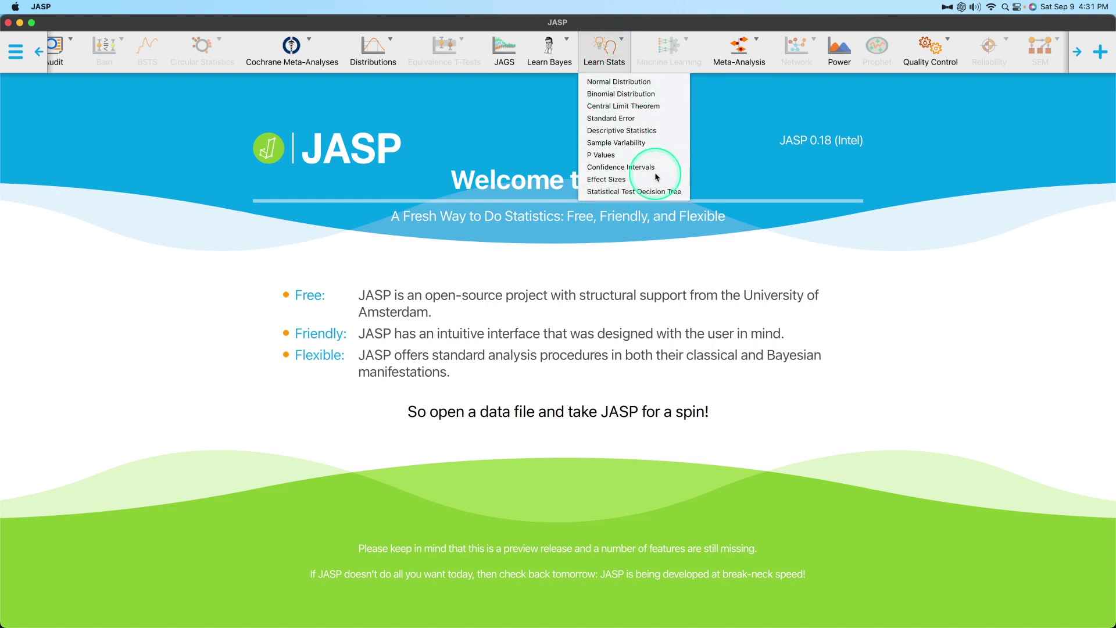
# Add a Normal Distribution analysis, keeping mean 0 and variance 1.
pyautogui.click(619, 81)
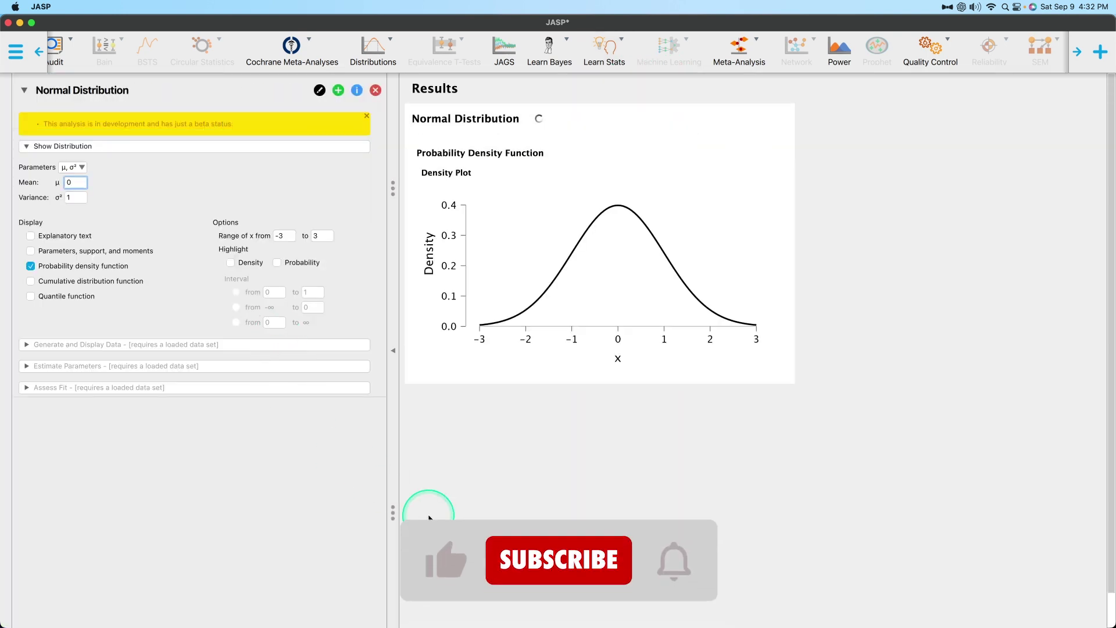
pyautogui.click(120, 347)
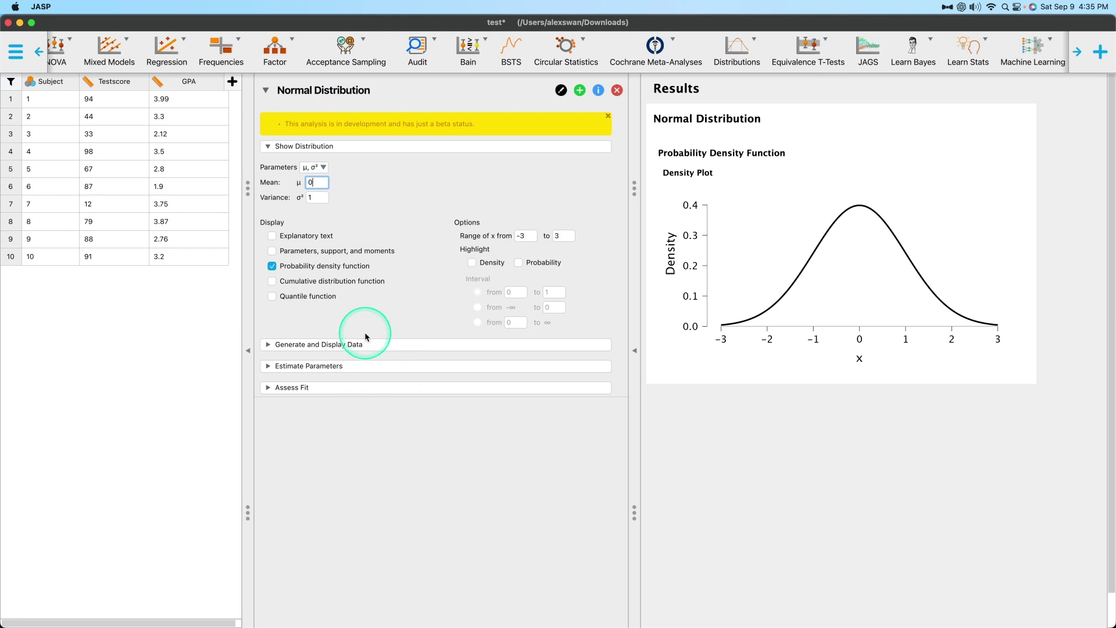
# Look through Generate and Display Data, then expand the Estimate Parameters and Assess Fit options.
pyautogui.click(367, 343)
pyautogui.scroll(-1, 453, 431)
pyautogui.click(401, 333)
pyautogui.click(395, 365)
pyautogui.click(424, 458)
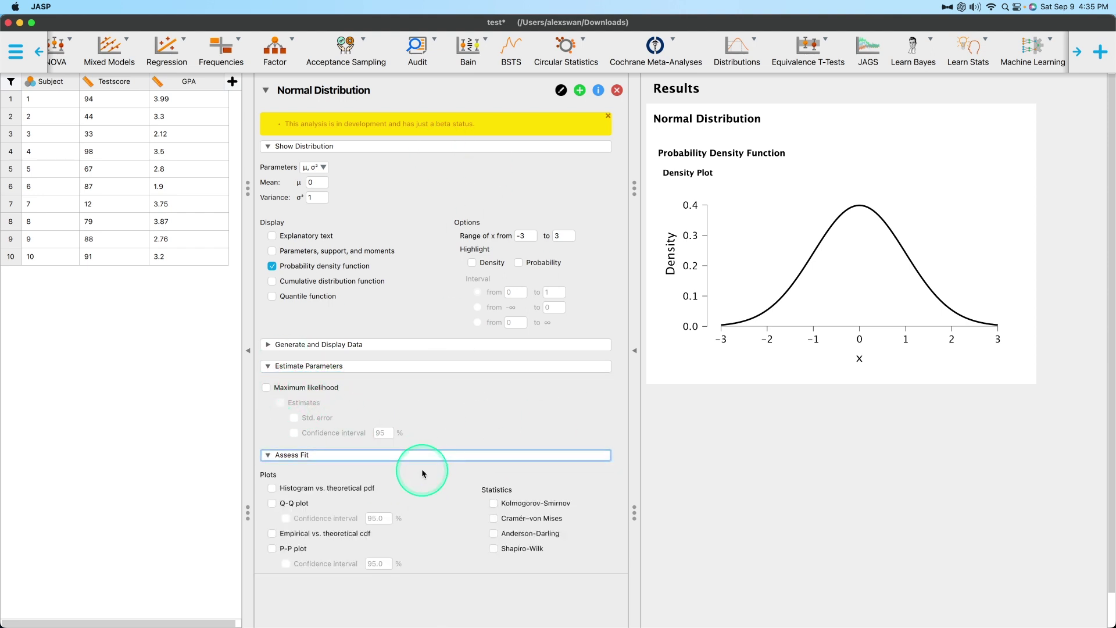
# Collapse the Normal Distribution options and add a Binomial Distribution analysis.
pyautogui.click(266, 90)
pyautogui.click(975, 46)
pyautogui.click(1001, 94)
# Collapse the Binomial Distribution options and add a Central Limit Theorem analysis.
pyautogui.click(985, 44)
pyautogui.click(287, 127)
pyautogui.click(968, 47)
pyautogui.click(988, 105)
# Browse the Central Limit Theorem's sample, sampling distribution and plot option sections.
pyautogui.scroll(-6, 872, 302)
pyautogui.scroll(-5, 876, 314)
pyautogui.scroll(15, 967, 287)
pyautogui.scroll(-6, 955, 280)
pyautogui.click(363, 296)
pyautogui.click(477, 299)
pyautogui.click(459, 316)
pyautogui.click(448, 316)
pyautogui.click(425, 336)
# Add Standard Error, Descriptive Statistics and Sample Variability analyses.
pyautogui.click(968, 45)
pyautogui.click(992, 116)
pyautogui.click(977, 59)
pyautogui.click(985, 130)
pyautogui.click(971, 46)
pyautogui.click(991, 140)
# Scroll through the Sample Variability output, then add a P Values analysis.
pyautogui.scroll(-10, 980, 401)
pyautogui.scroll(3, 979, 401)
pyautogui.scroll(-3, 979, 402)
pyautogui.scroll(15, 997, 377)
pyautogui.scroll(-7, 997, 372)
pyautogui.scroll(6, 988, 497)
pyautogui.scroll(3, 1015, 482)
pyautogui.scroll(-8, 1008, 459)
pyautogui.scroll(4, 1081, 98)
pyautogui.click(969, 48)
pyautogui.click(996, 154)
# Add Confidence Intervals, Effect Sizes and Statistical Test Decision Tree analyses.
pyautogui.click(981, 54)
pyautogui.click(995, 172)
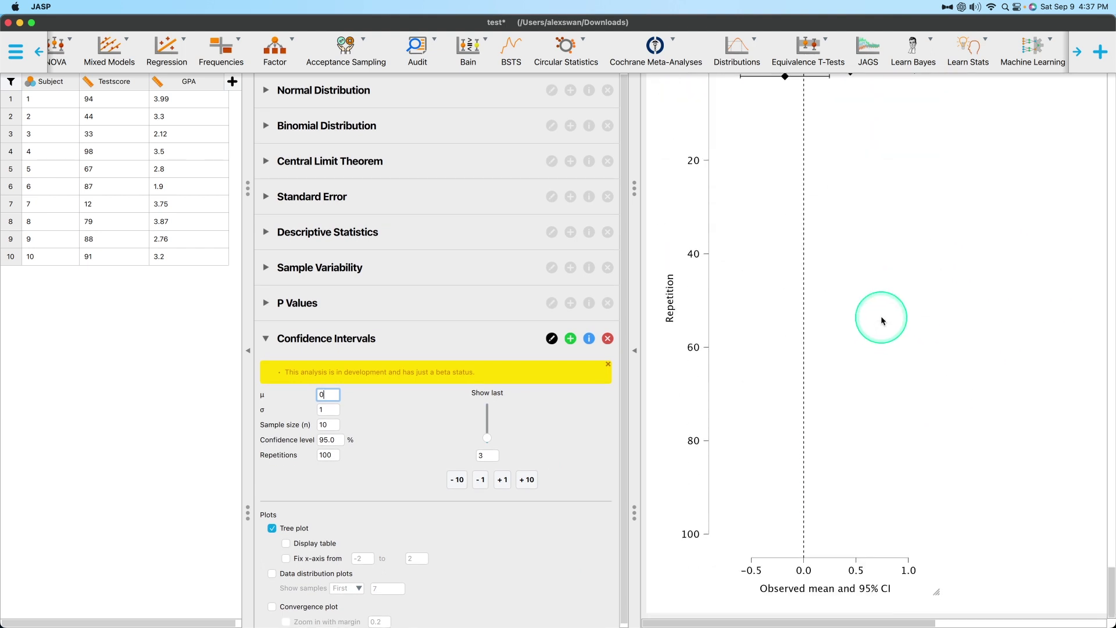
pyautogui.click(976, 63)
pyautogui.click(1003, 181)
pyautogui.click(968, 50)
pyautogui.click(1000, 190)
# Inspect the decision tree output, collapse it, and reopen the Normal Distribution options.
pyautogui.scroll(-10, 822, 448)
pyautogui.hscroll(10, 823, 449)
pyautogui.hscroll(-5, 812, 464)
pyautogui.hscroll(10, 810, 461)
pyautogui.scroll(3, 885, 399)
pyautogui.scroll(-10, 944, 300)
pyautogui.scroll(5, 849, 357)
pyautogui.scroll(-5, 983, 189)
pyautogui.scroll(5, 970, 346)
pyautogui.hscroll(-5, 660, 367)
pyautogui.hscroll(5, 1017, 329)
pyautogui.click(266, 178)
pyautogui.click(314, 90)
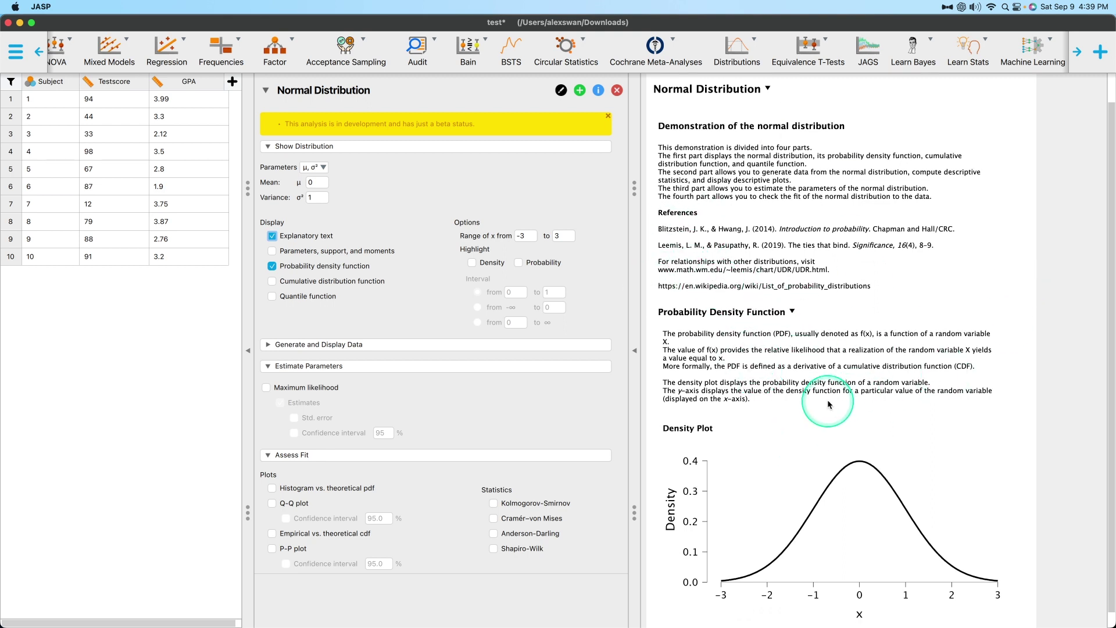
# Scroll the results to the top to read the Normal Distribution explanatory text.
pyautogui.scroll(1, 829, 399)
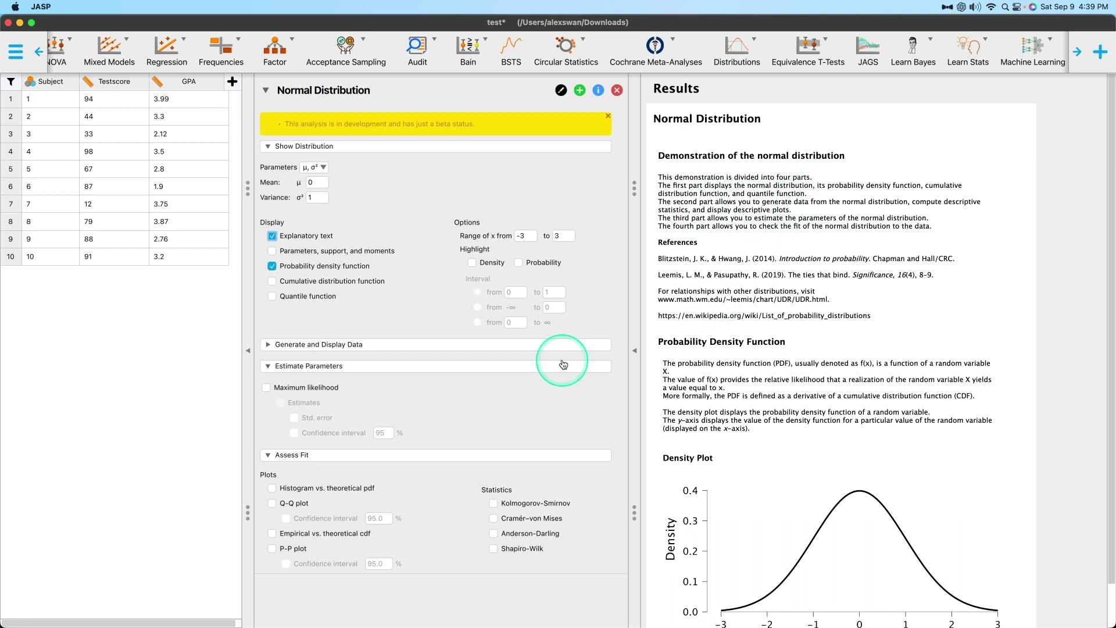
pyautogui.click(370, 344)
pyautogui.scroll(-5, 481, 442)
pyautogui.scroll(-2, 784, 334)
pyautogui.scroll(8, 349, 344)
pyautogui.click(349, 344)
pyautogui.click(363, 365)
pyautogui.press('Tab')
pyautogui.press('space')
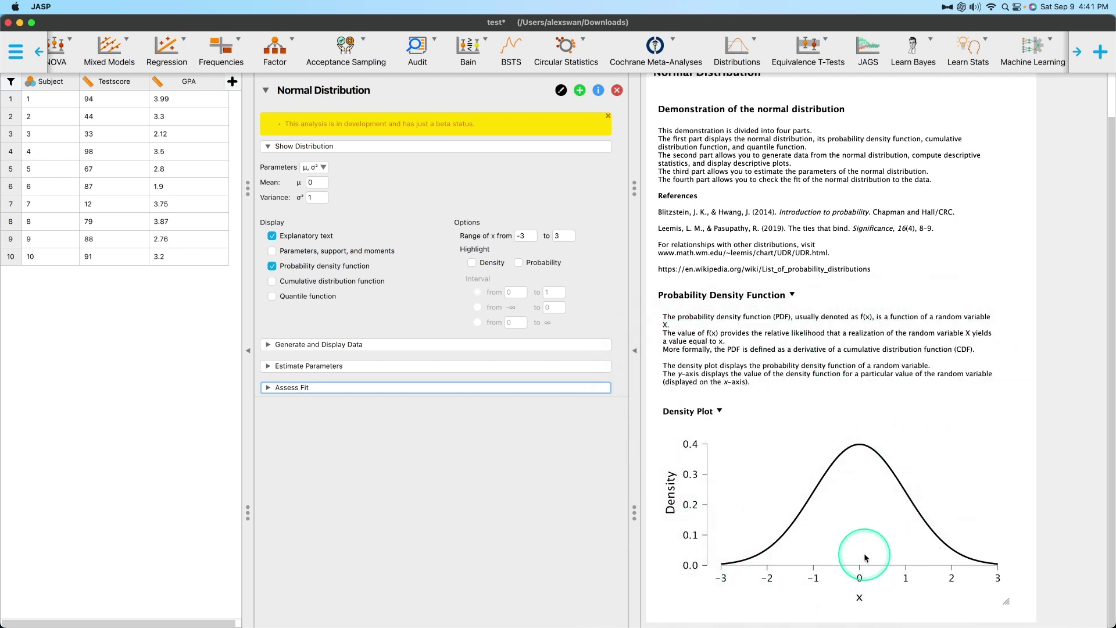
pyautogui.click(742, 477)
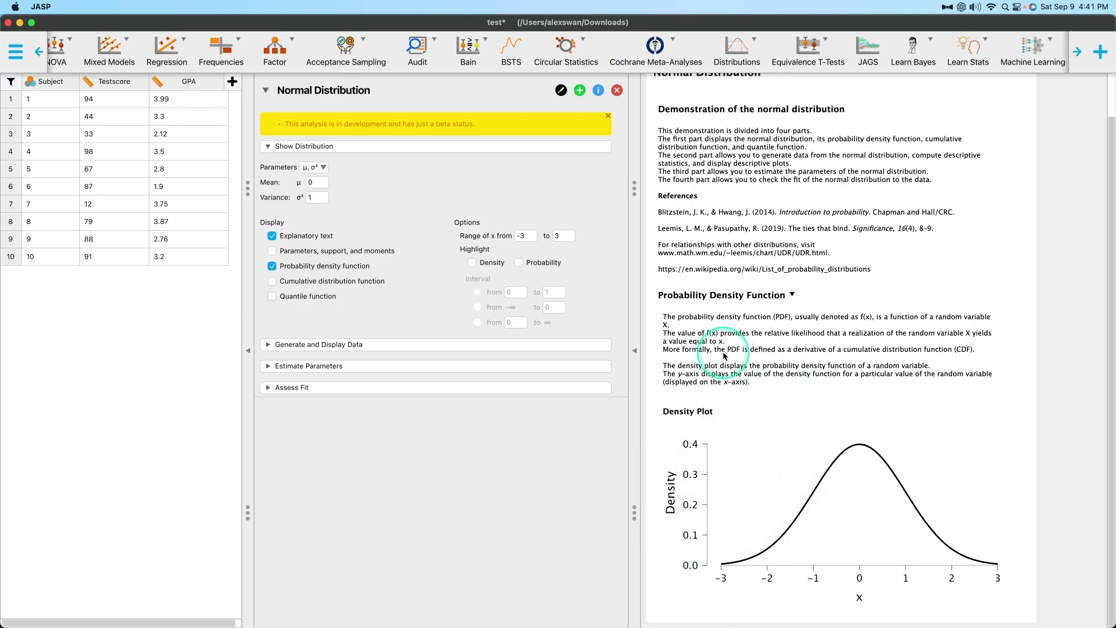
# Scroll down the results to view the Cumulative Probability Plot.
pyautogui.scroll(-6, 896, 325)
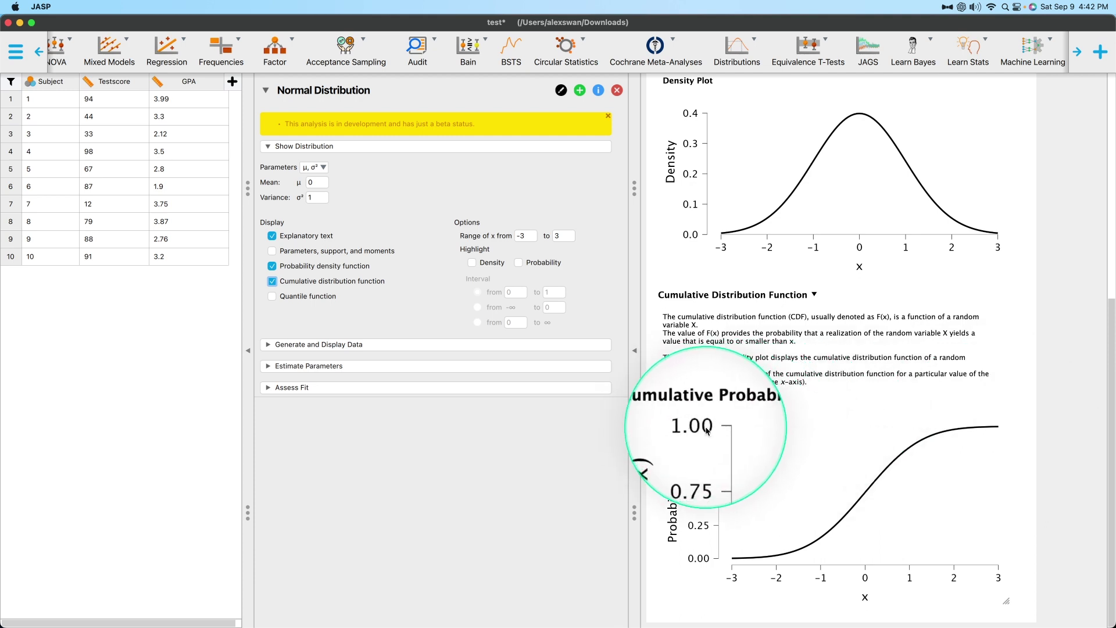
# Show the quantile function and scroll the results to the Quantile Plot.
pyautogui.click(293, 300)
pyautogui.scroll(-4, 839, 410)
pyautogui.scroll(-7, 891, 298)
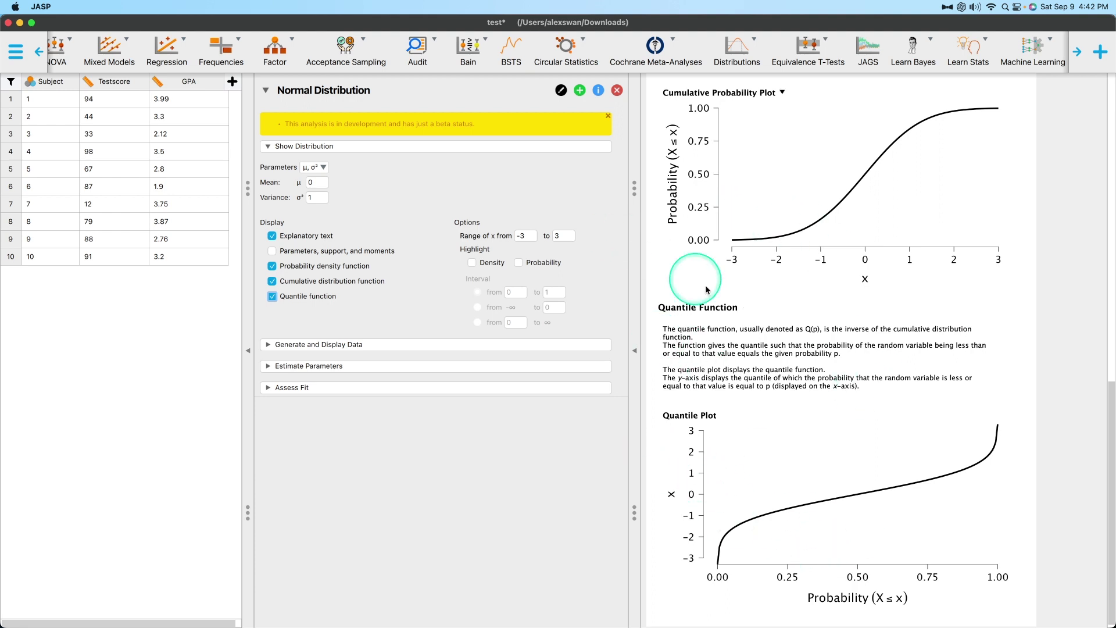
pyautogui.scroll(5, 756, 226)
# Show parameters, support and moments: mean μ, variance σ², support x ∈ ℝ, E(X)=μ, Var(X)=σ².
pyautogui.click(292, 253)
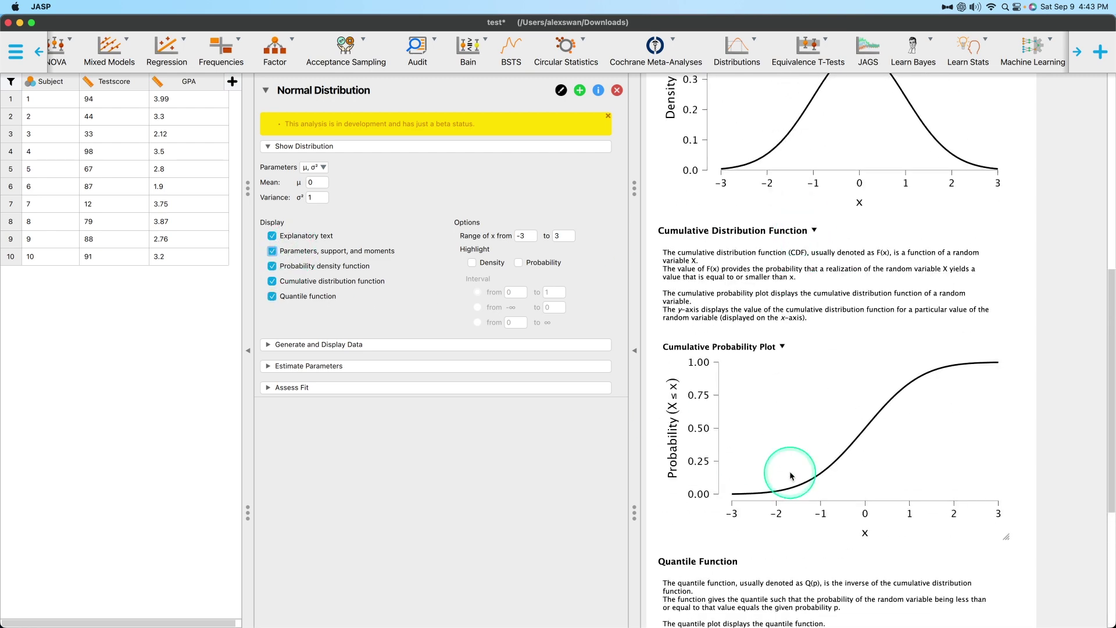
pyautogui.scroll(10, 884, 444)
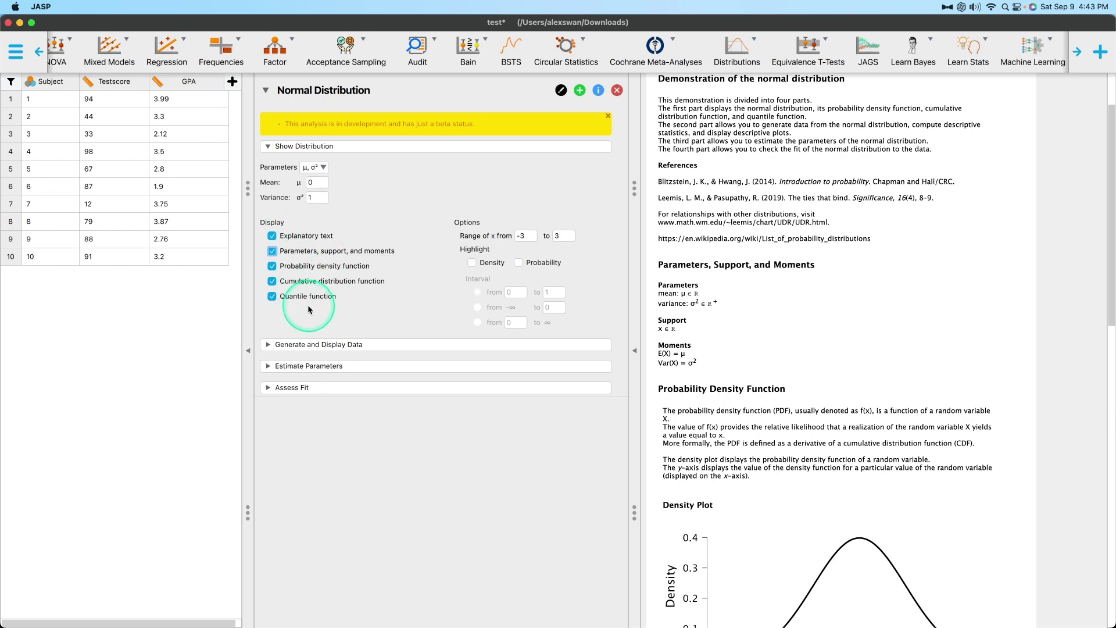
pyautogui.scroll(-15, 756, 401)
pyautogui.scroll(15, 913, 360)
pyautogui.scroll(-10, 867, 411)
pyautogui.scroll(6, 794, 349)
pyautogui.scroll(-2, 706, 269)
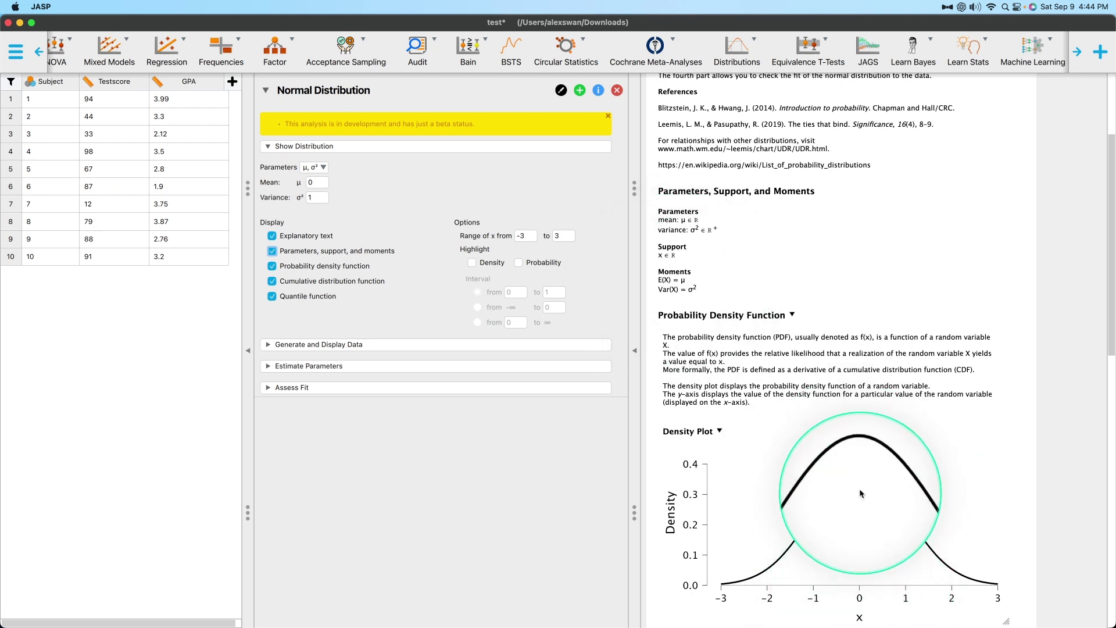
pyautogui.scroll(-5, 882, 525)
pyautogui.scroll(-1, 882, 525)
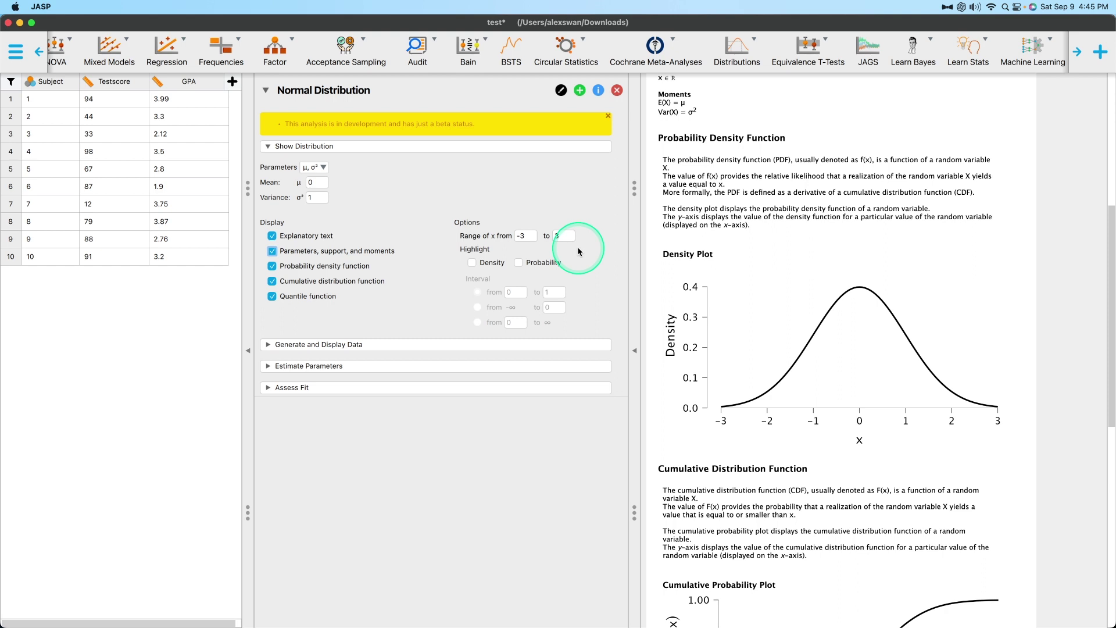
pyautogui.click(317, 184)
pyautogui.click(318, 200)
pyautogui.write('6')
pyautogui.press('Return')
pyautogui.click(937, 451)
pyautogui.click(938, 447)
pyautogui.doubleClick(523, 235)
pyautogui.press('Tab')
pyautogui.click(595, 249)
pyautogui.click(531, 239)
pyautogui.write('10')
pyautogui.click(562, 236)
pyautogui.write('35')
pyautogui.click(586, 253)
pyautogui.doubleClick(562, 236)
pyautogui.write('32')
pyautogui.press('Return')
pyautogui.doubleClick(313, 184)
pyautogui.doubleClick(317, 198)
pyautogui.write('1')
pyautogui.doubleClick(526, 236)
pyautogui.write('-3')
pyautogui.press('BackSpace')
pyautogui.press('BackSpace')
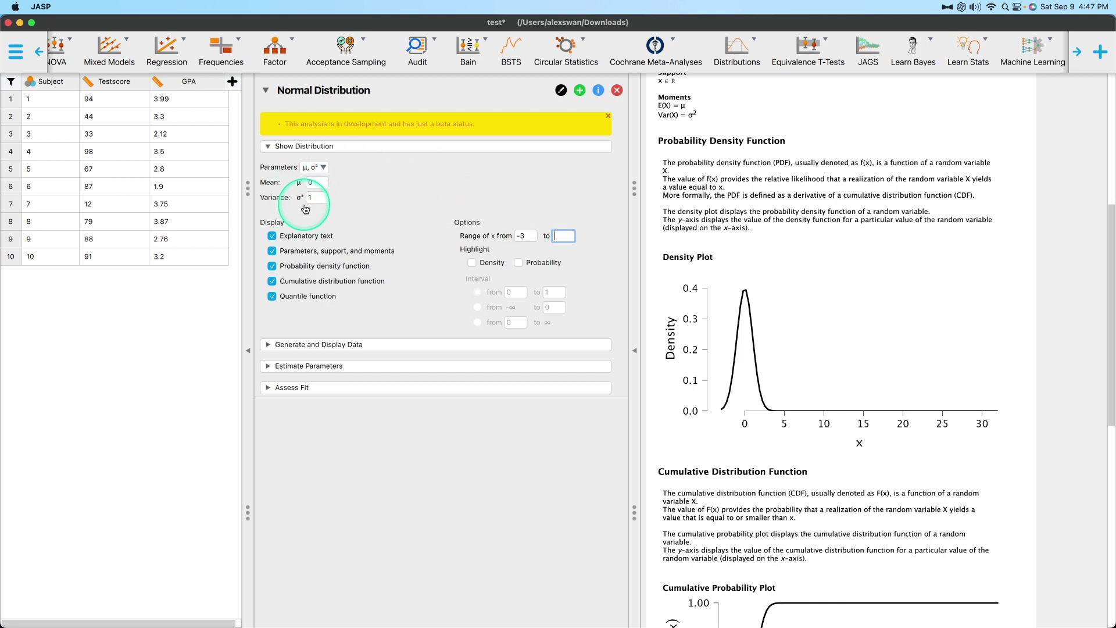
pyautogui.write('3')
pyautogui.press('Return')
pyautogui.click(601, 241)
# Highlight density values and shade the probability area on the density plot.
pyautogui.click(491, 265)
pyautogui.click(538, 262)
pyautogui.scroll(-1, 727, 483)
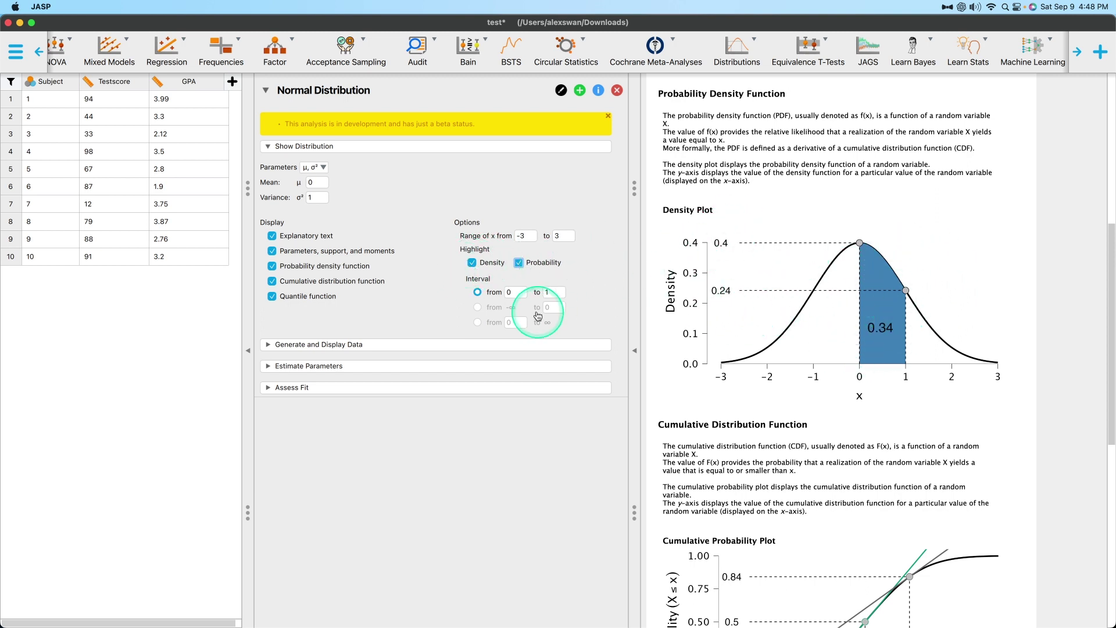
# Try the −∞-to-0 and 0-to-∞ intervals, then settle on 0 to 1 (probability 0.34).
pyautogui.click(480, 307)
pyautogui.click(478, 307)
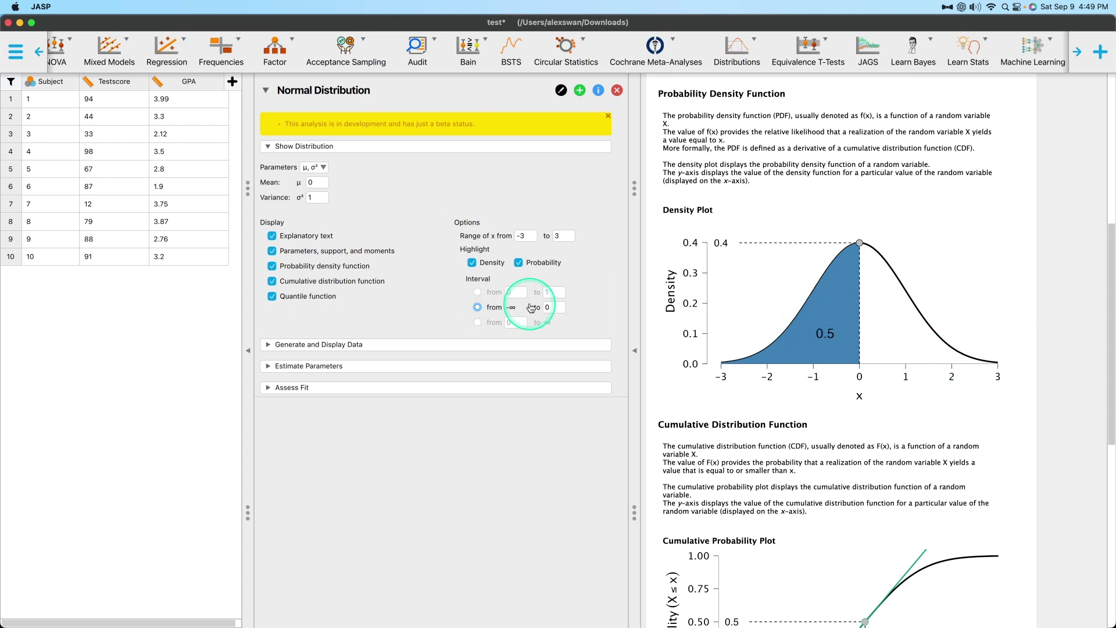
pyautogui.click(477, 322)
pyautogui.click(478, 292)
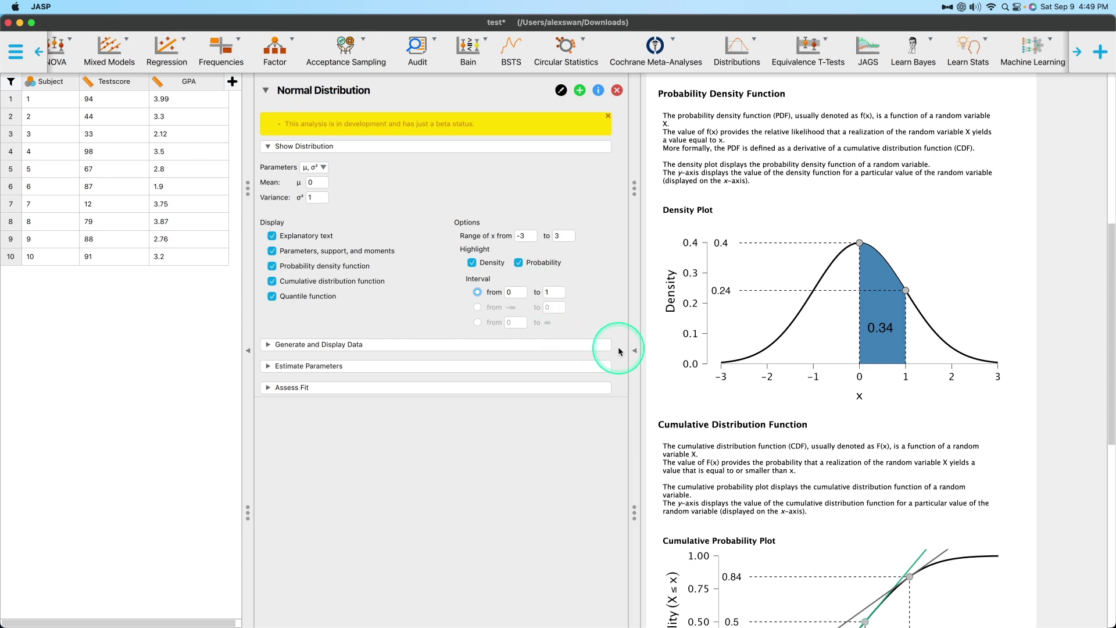
# Look over the results, then bring up the parametrisation list in Show Distribution.
pyautogui.scroll(3, 838, 378)
pyautogui.scroll(-12, 865, 291)
pyautogui.scroll(7, 732, 248)
pyautogui.scroll(-8, 747, 235)
pyautogui.scroll(-3, 917, 443)
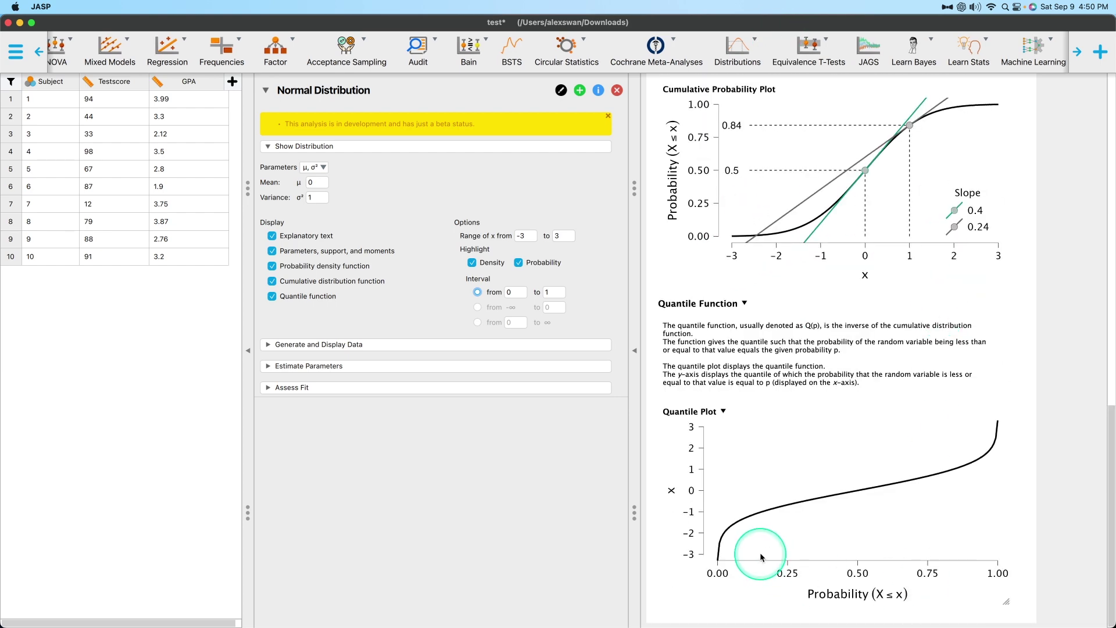
pyautogui.click(316, 169)
# Switch the Parameters dropdown to μ, σ so the distribution uses σ = 1.
pyautogui.click(395, 227)
pyautogui.click(317, 167)
pyautogui.click(317, 185)
pyautogui.click(524, 362)
pyautogui.scroll(15, 855, 234)
pyautogui.scroll(5, 827, 365)
# Expand Generate and Display Data and collapse the Show Distribution options.
pyautogui.click(350, 346)
pyautogui.scroll(-1, 362, 349)
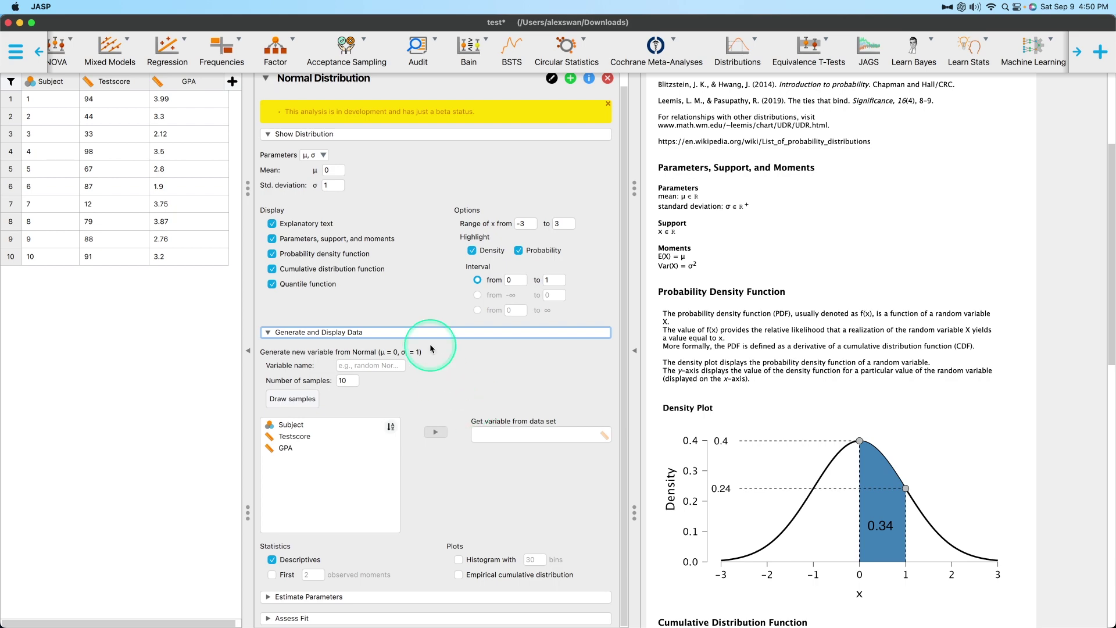
pyautogui.click(352, 140)
pyautogui.scroll(5, 845, 371)
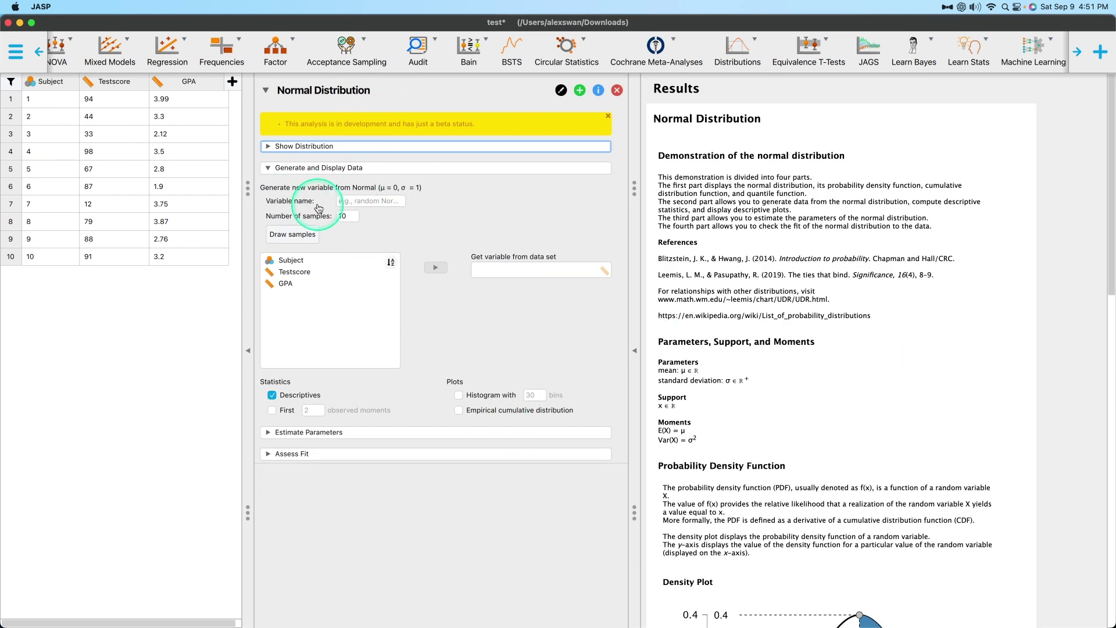
# Name the variable 'random Normal Curve', draw 10 samples, and widen the data view.
pyautogui.click(370, 201)
pyautogui.write('random N')
pyautogui.write('ormal Curve')
pyautogui.press('Return')
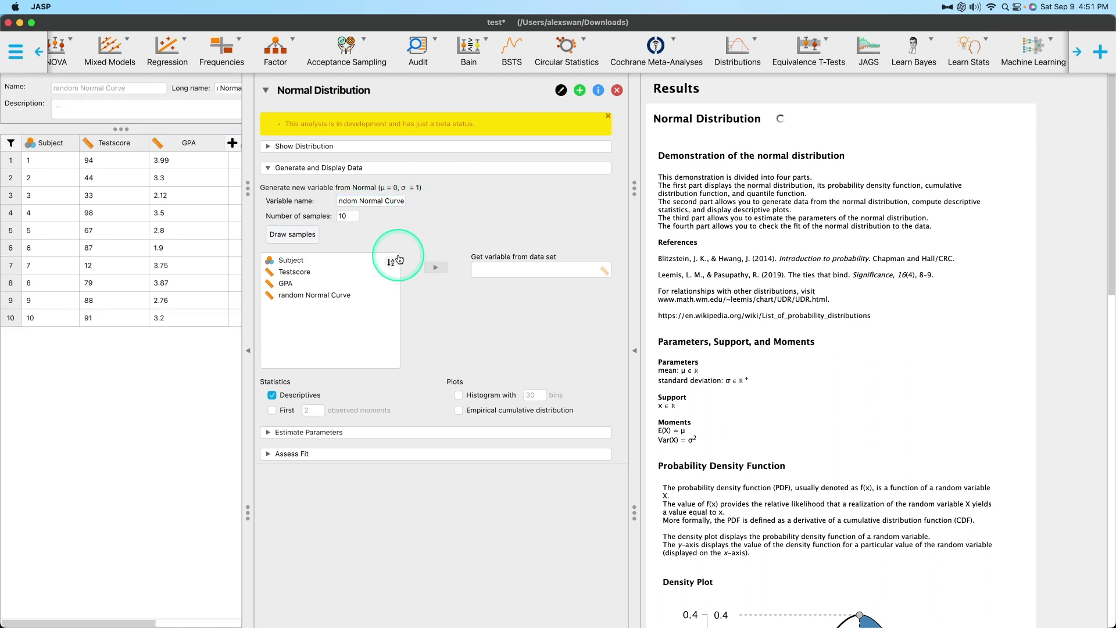
pyautogui.click(290, 236)
pyautogui.moveTo(254, 355); pyautogui.dragTo(340, 357)
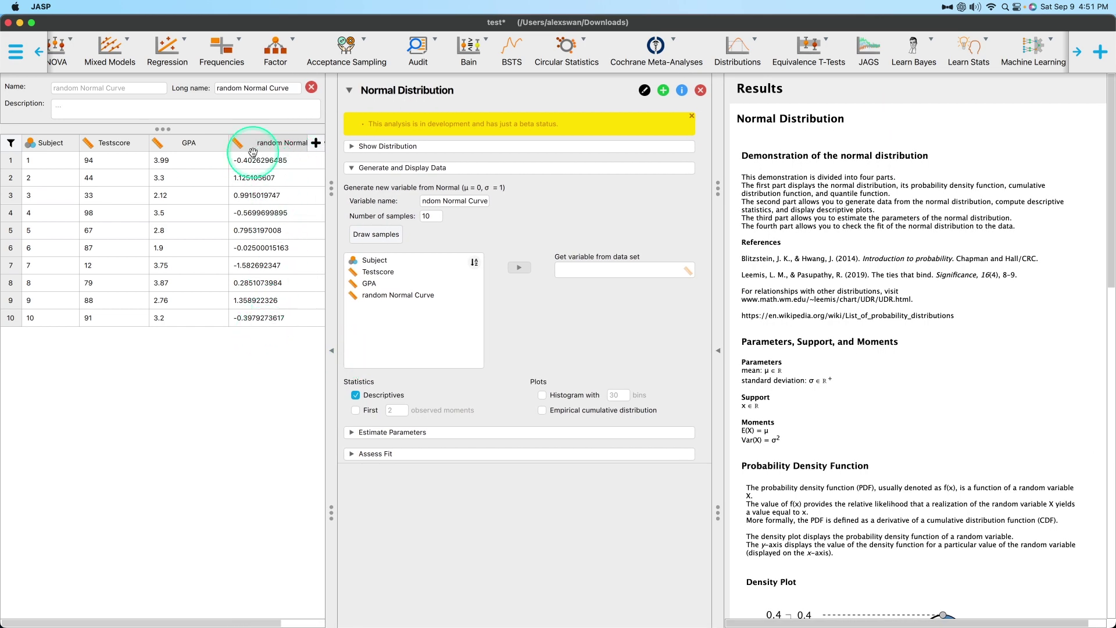
# Move Testscore into the data slot to show its descriptives (n 10, mean 69.300, SD 29.642).
pyautogui.click(385, 274)
pyautogui.click(521, 267)
pyautogui.scroll(-5, 974, 377)
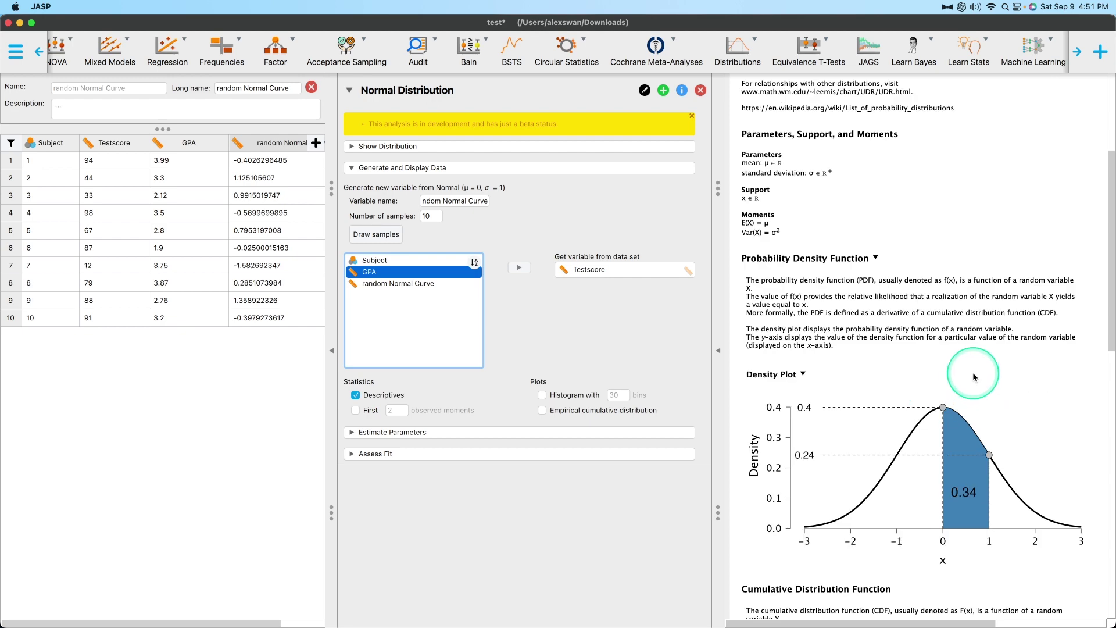
pyautogui.scroll(-20, 975, 378)
pyautogui.moveTo(797, 622)
pyautogui.mouseDown()
pyautogui.moveTo(855, 623)
pyautogui.moveTo(795, 622)
pyautogui.mouseUp()
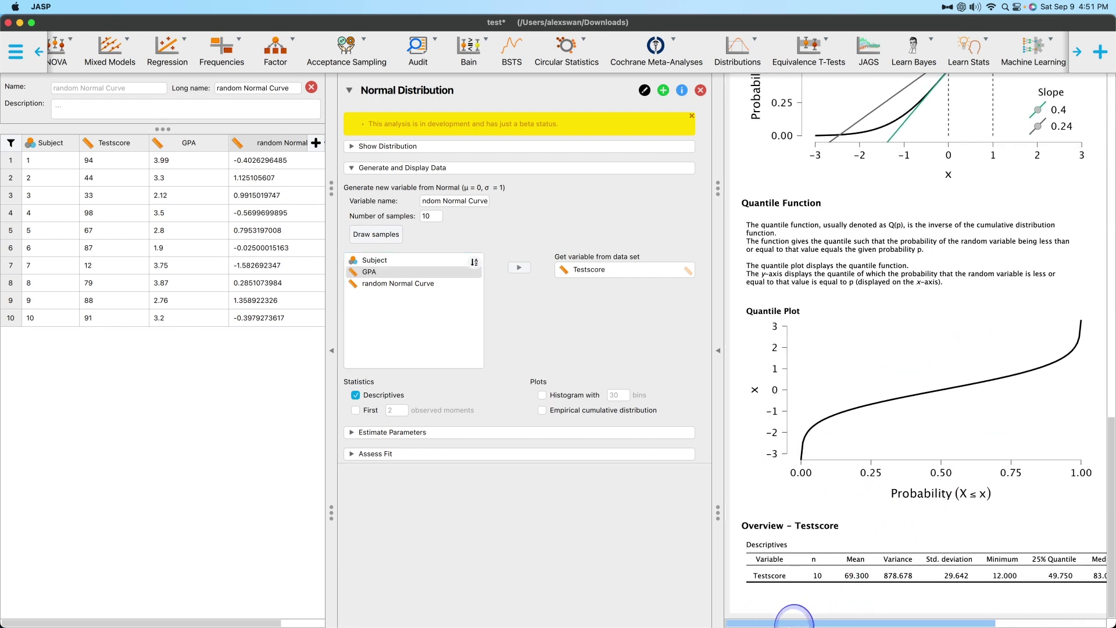
# Set the histogram to 5 bins and review the observed moments and empirical CDF.
pyautogui.click(617, 394)
pyautogui.write('50')
pyautogui.doubleClick(620, 395)
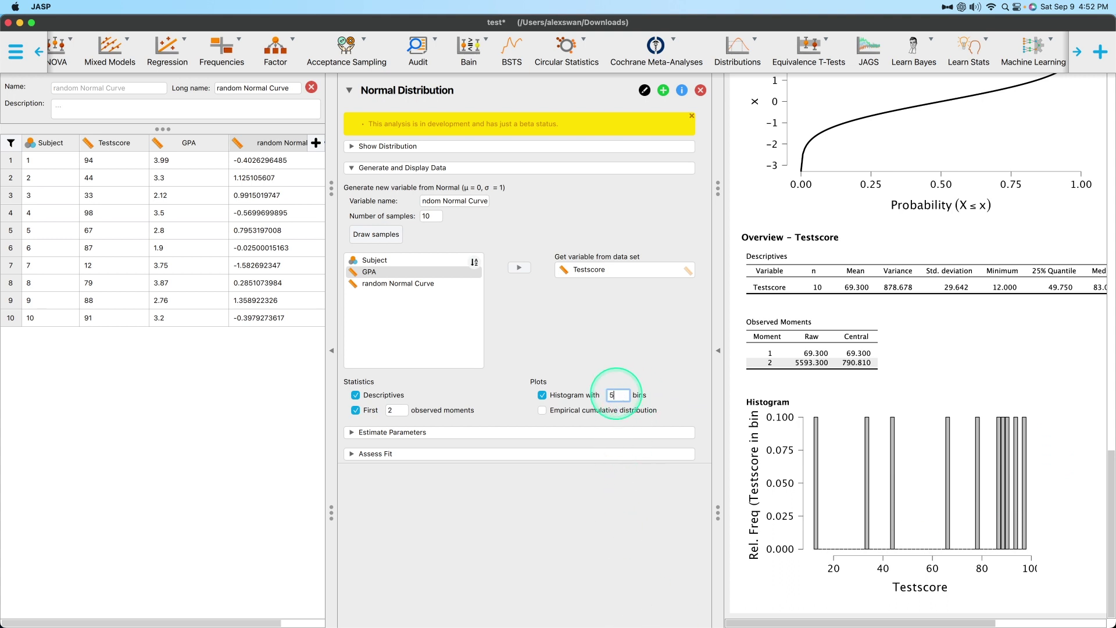
pyautogui.scroll(-5, 948, 410)
pyautogui.scroll(10, 1014, 425)
pyautogui.scroll(-8, 1047, 416)
pyautogui.scroll(-3, 1081, 411)
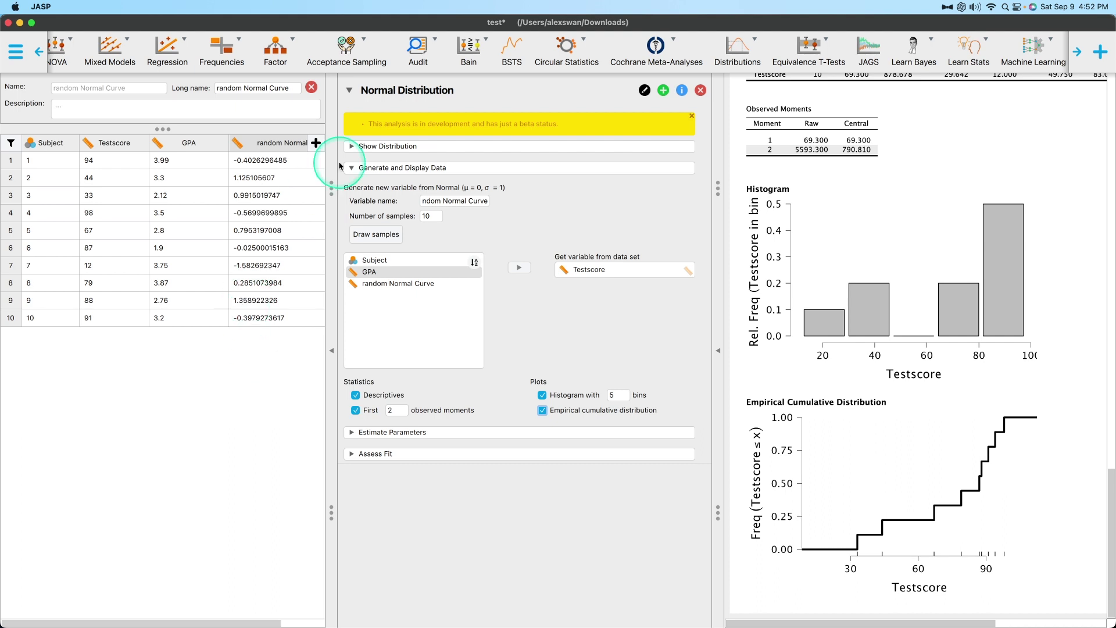
# Swap GPA, then random Normal Curve, into the analysed variable slot.
pyautogui.click(522, 271)
pyautogui.click(523, 272)
pyautogui.click(520, 267)
pyautogui.scroll(3, 936, 378)
pyautogui.scroll(4, 802, 319)
pyautogui.scroll(-1, 950, 384)
pyautogui.scroll(-6, 843, 445)
# Toggle Maximum likelihood estimates, confidence intervals and standard errors under Estimate Parameters.
pyautogui.click(528, 175)
pyautogui.click(508, 191)
pyautogui.click(389, 211)
pyautogui.scroll(-3, 849, 360)
pyautogui.click(406, 258)
pyautogui.scroll(-15, 972, 343)
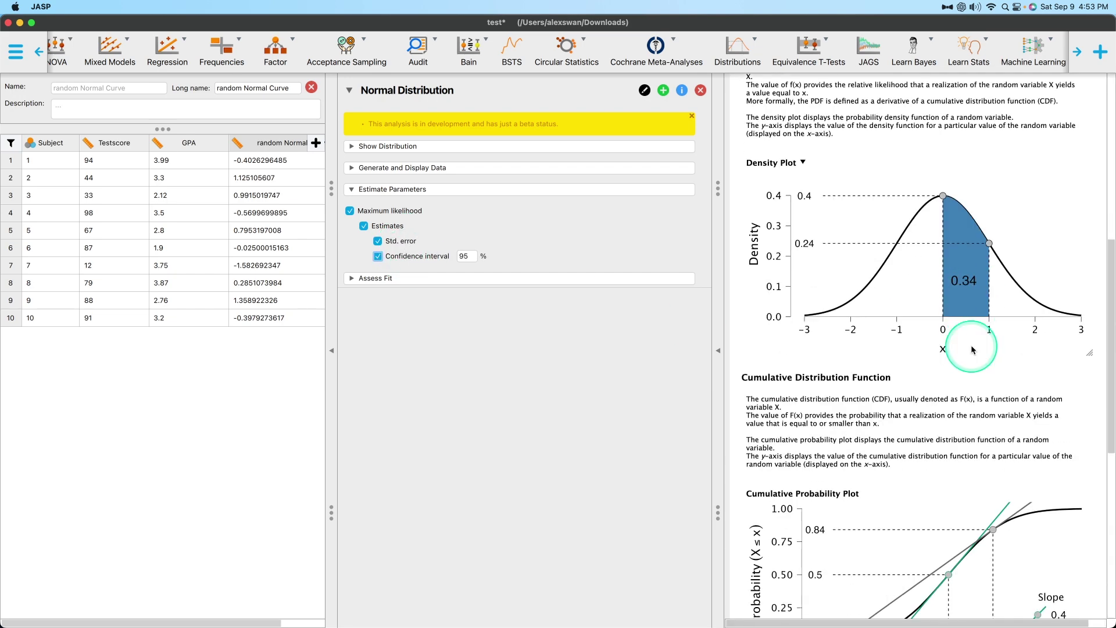
pyautogui.scroll(-5, 974, 348)
pyautogui.scroll(-15, 892, 456)
pyautogui.scroll(-10, 968, 352)
pyautogui.click(378, 241)
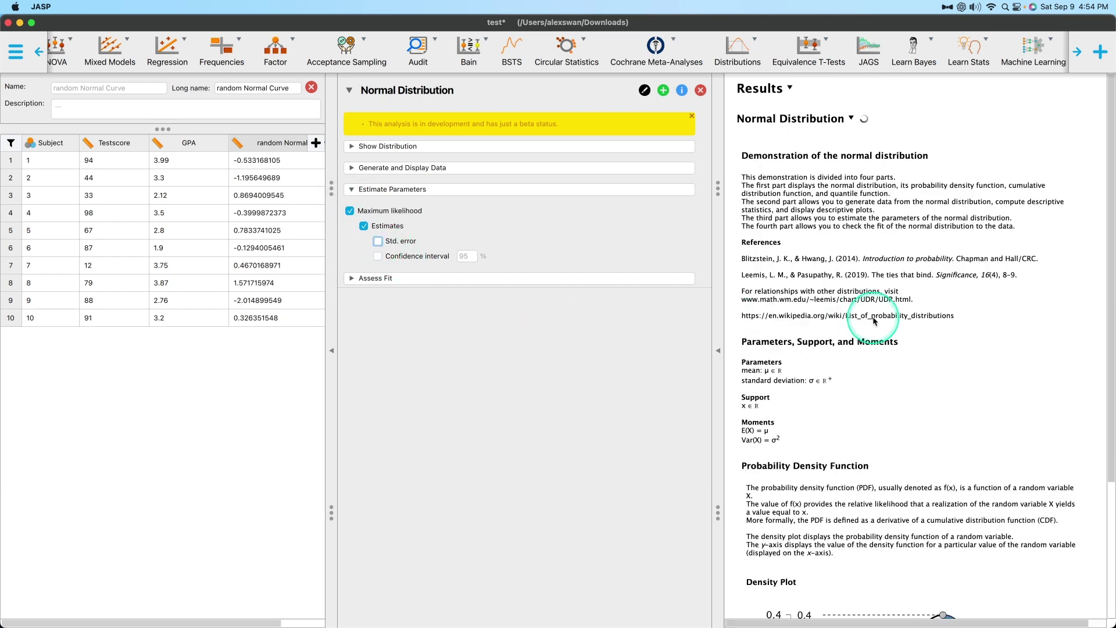
pyautogui.click(349, 211)
# Reset the analysis to defaults, restoring mean 0 and variance 1.
pyautogui.click(850, 120)
pyautogui.scroll(-5, 1047, 204)
pyautogui.scroll(-5, 1021, 218)
pyautogui.click(460, 189)
# Switch the normal distribution's parameters to μ, σ (mean and standard deviation).
pyautogui.scroll(-3, 827, 298)
pyautogui.scroll(4, 826, 244)
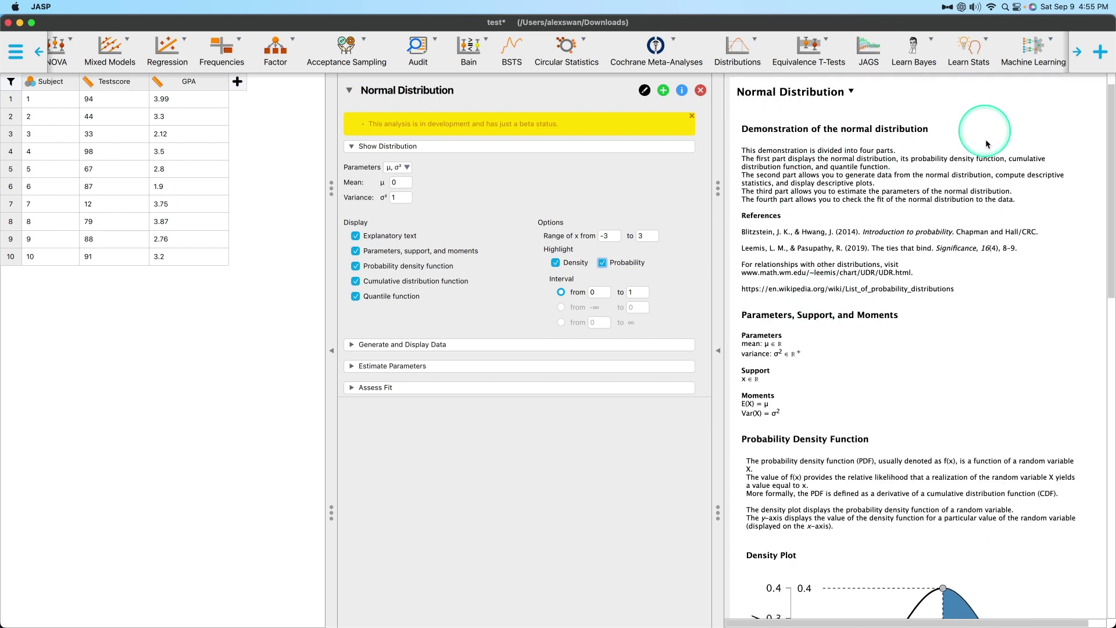
pyautogui.click(455, 365)
pyautogui.click(520, 366)
pyautogui.click(413, 368)
pyautogui.click(396, 167)
pyautogui.click(391, 198)
# Collapse Estimate Parameters and expand the Assess Fit settings.
pyautogui.click(379, 368)
pyautogui.click(383, 388)
pyautogui.scroll(-20, 882, 418)
# Toggle the histogram versus theoretical pdf fit plot on and off.
pyautogui.click(399, 420)
pyautogui.click(436, 366)
pyautogui.click(437, 365)
pyautogui.click(874, 397)
pyautogui.click(433, 422)
pyautogui.click(355, 421)
pyautogui.scroll(-15, 871, 120)
pyautogui.click(355, 424)
# Open and collapse the Maximum likelihood output options.
pyautogui.click(841, 301)
pyautogui.click(840, 532)
pyautogui.click(839, 533)
pyautogui.click(873, 548)
pyautogui.click(938, 609)
# Add a Q-Q plot to the fit assessment and review the results.
pyautogui.click(356, 436)
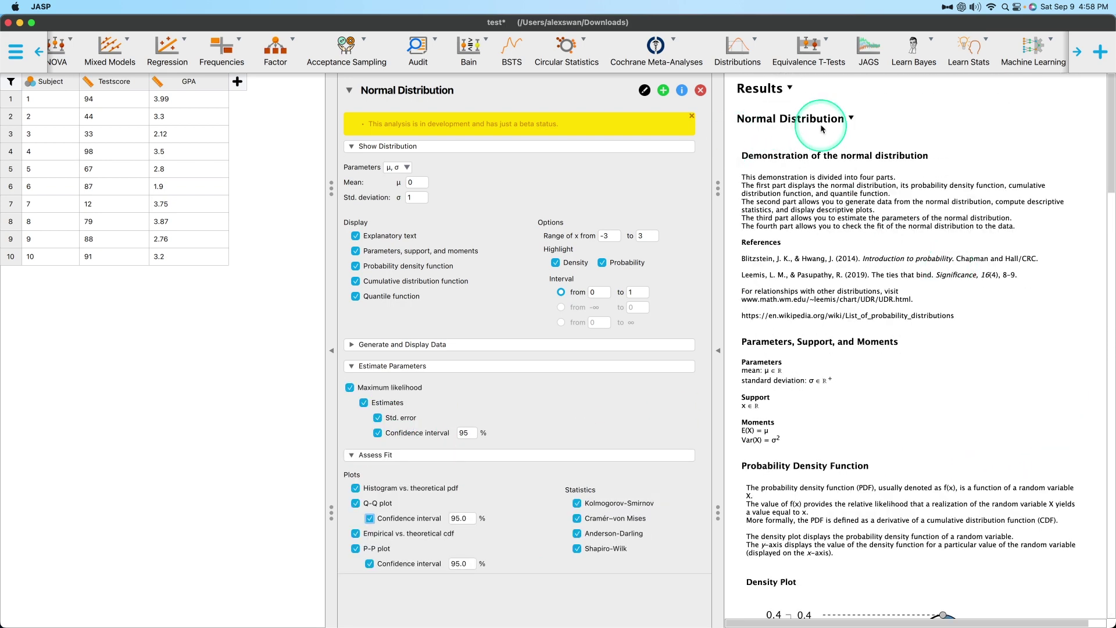
pyautogui.scroll(-20, 821, 123)
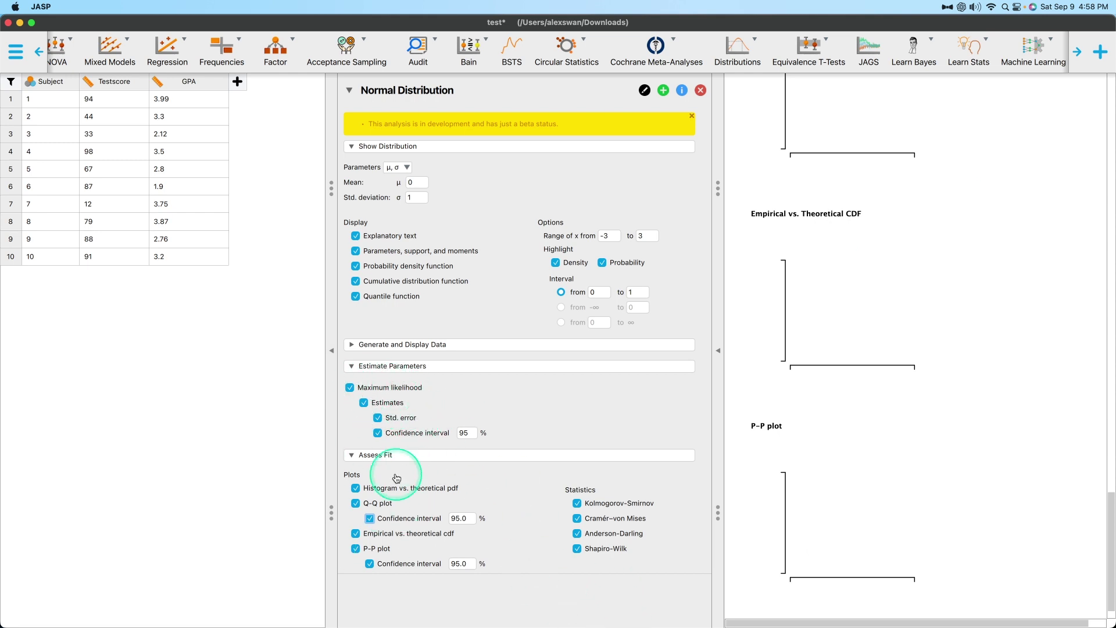
pyautogui.scroll(-1, 872, 499)
pyautogui.scroll(15, 906, 502)
pyautogui.scroll(-20, 883, 295)
pyautogui.scroll(20, 881, 296)
pyautogui.scroll(-1, 882, 313)
# Collapse the Estimate Parameters and Assess Fit sections, then review the density plot showing 0.34 between x = 0 and 1.
pyautogui.click(477, 368)
pyautogui.click(483, 388)
pyautogui.scroll(-10, 917, 143)
pyautogui.scroll(-10, 917, 143)
pyautogui.scroll(5, 895, 305)
pyautogui.scroll(-5, 1000, 407)
pyautogui.scroll(10, 957, 363)
pyautogui.scroll(-5, 921, 390)
pyautogui.scroll(2, 916, 356)
pyautogui.scroll(7, 931, 317)
pyautogui.scroll(-7, 941, 304)
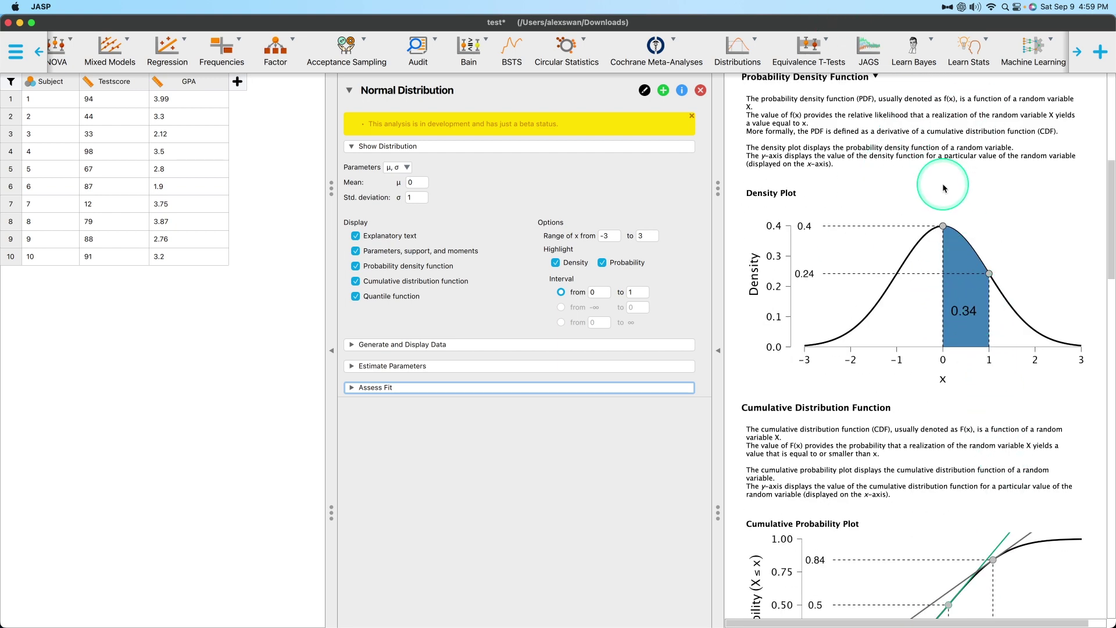